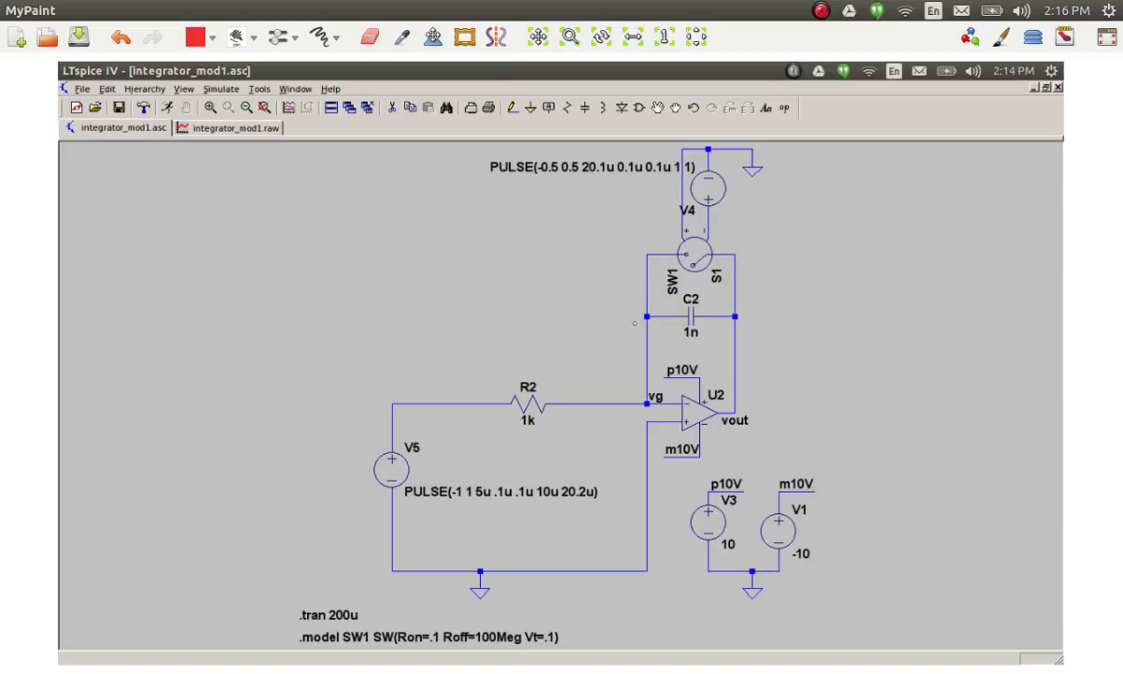
- Draw a red switch symbol across the feedback wires between C2 and op-amp U2
{"action": "left_click_drag", "start_coordinate": [649, 346], "coordinate": [735, 350]}
{"action": "mouse_move", "coordinate": [685, 327]}
{"action": "left_mouse_down"}
{"action": "mouse_move", "coordinate": [653, 361]}
{"action": "mouse_move", "coordinate": [662, 356]}
{"action": "left_mouse_up"}
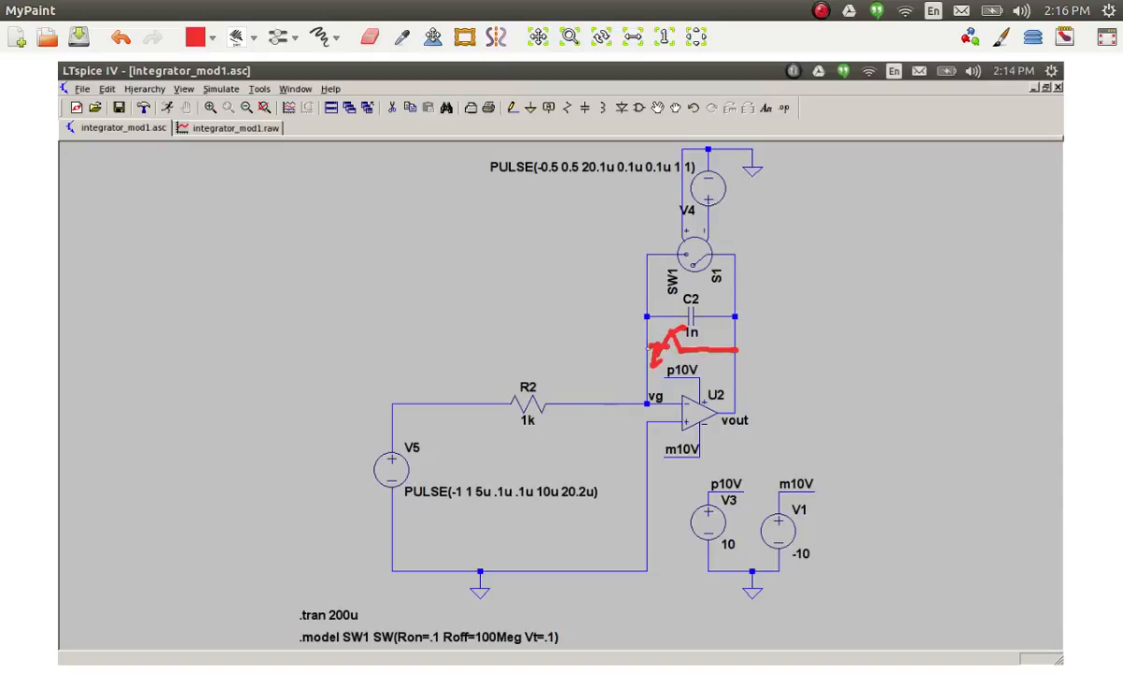
{"action": "mouse_move", "coordinate": [647, 348]}
{"action": "left_mouse_down"}
{"action": "mouse_move", "coordinate": [739, 353]}
{"action": "mouse_move", "coordinate": [639, 349]}
{"action": "left_mouse_up"}
- Circle the V3 and V1 supplies in red and mark the p10V label with a plus and the m10V label with a minus
{"action": "mouse_move", "coordinate": [762, 465]}
{"action": "left_mouse_down"}
{"action": "mouse_move", "coordinate": [715, 467]}
{"action": "mouse_move", "coordinate": [670, 525]}
{"action": "mouse_move", "coordinate": [726, 594]}
{"action": "mouse_move", "coordinate": [829, 524]}
{"action": "mouse_move", "coordinate": [750, 447]}
{"action": "mouse_move", "coordinate": [711, 440]}
{"action": "left_mouse_up"}
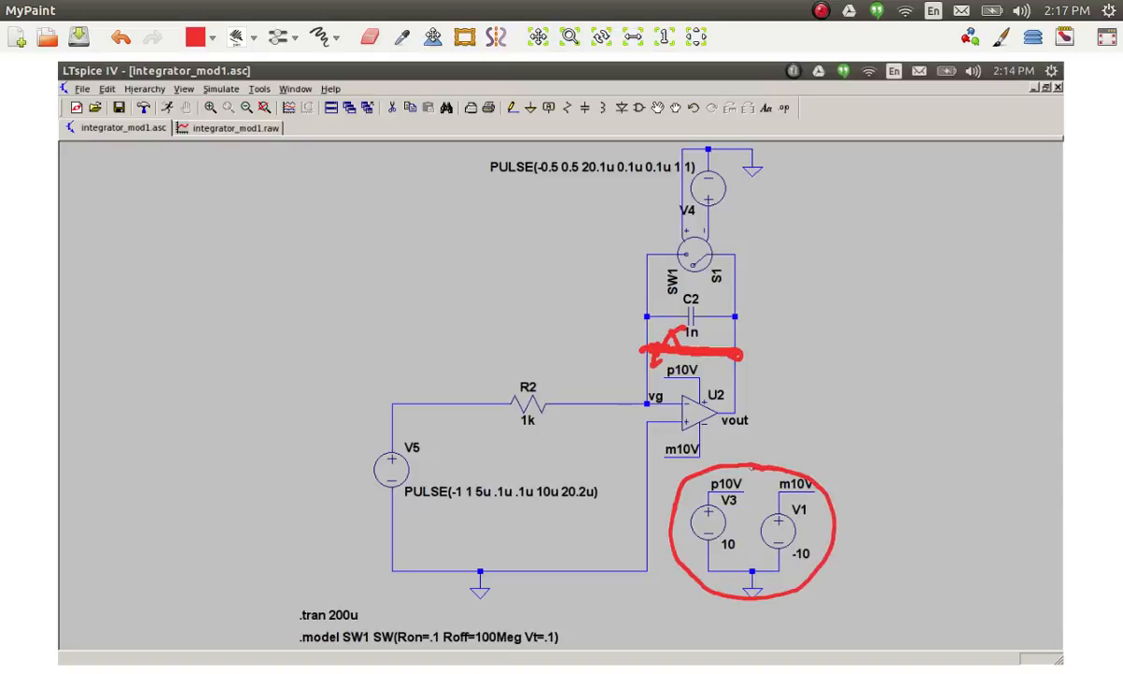
{"action": "left_click_drag", "start_coordinate": [703, 369], "coordinate": [726, 368]}
{"action": "left_click_drag", "start_coordinate": [713, 358], "coordinate": [714, 379]}
{"action": "left_click_drag", "start_coordinate": [688, 466], "coordinate": [668, 466]}
- Mark in red the 5u delay of V5, the 20.1u delay of V4, and the Ron and Roff values of the switch model
{"action": "mouse_move", "coordinate": [475, 496]}
{"action": "left_mouse_down"}
{"action": "mouse_move", "coordinate": [484, 473]}
{"action": "mouse_move", "coordinate": [485, 512]}
{"action": "mouse_move", "coordinate": [475, 494]}
{"action": "left_mouse_up"}
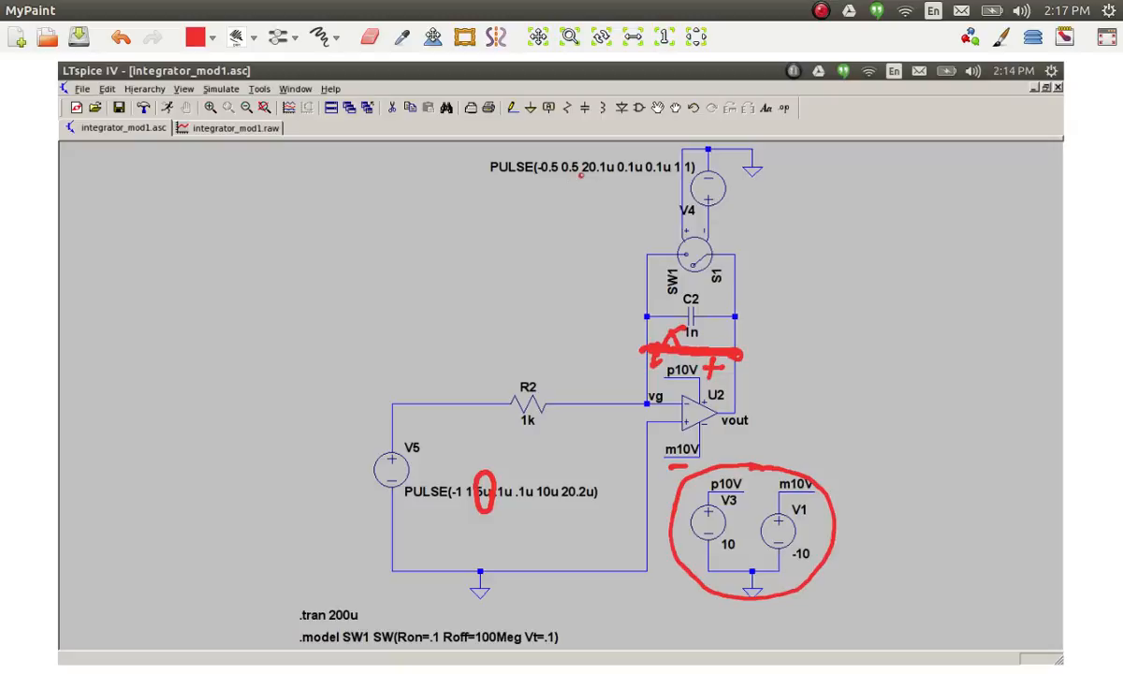
{"action": "left_click_drag", "start_coordinate": [581, 173], "coordinate": [616, 173]}
{"action": "mouse_move", "coordinate": [442, 629]}
{"action": "left_mouse_down"}
{"action": "mouse_move", "coordinate": [409, 621]}
{"action": "mouse_move", "coordinate": [401, 641]}
{"action": "mouse_move", "coordinate": [437, 649]}
{"action": "mouse_move", "coordinate": [441, 610]}
{"action": "mouse_move", "coordinate": [517, 610]}
{"action": "mouse_move", "coordinate": [514, 656]}
{"action": "left_mouse_up"}
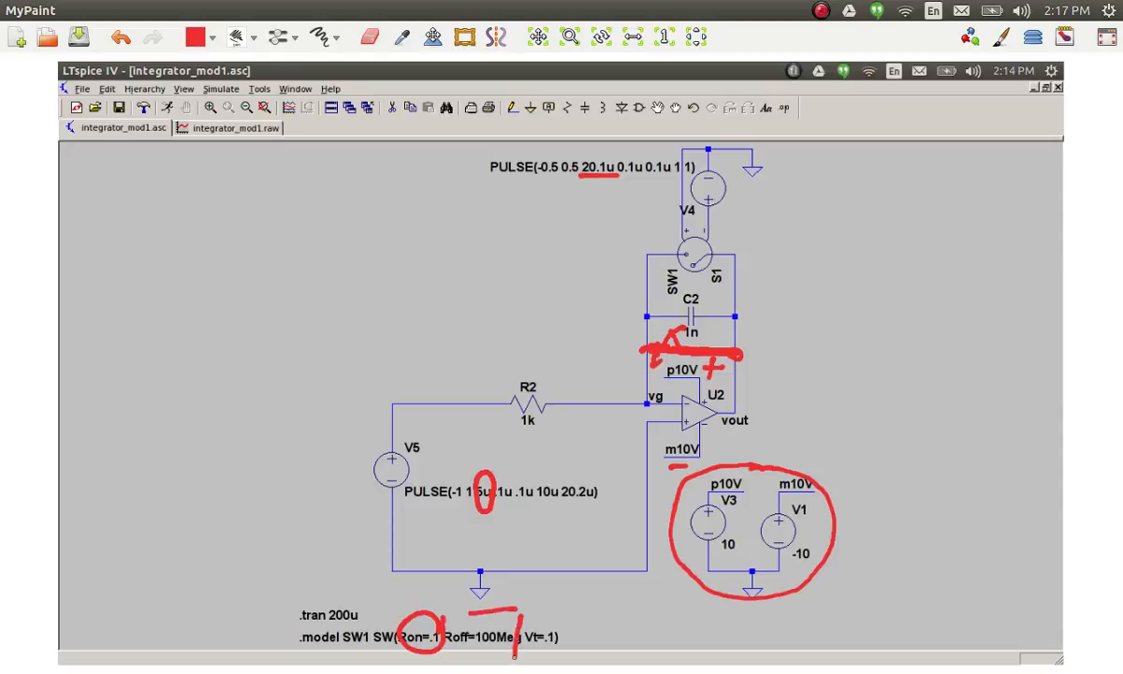
{"action": "mouse_move", "coordinate": [479, 611]}
{"action": "left_mouse_down"}
{"action": "mouse_move", "coordinate": [440, 621]}
{"action": "mouse_move", "coordinate": [455, 645]}
{"action": "mouse_move", "coordinate": [512, 646]}
{"action": "left_mouse_up"}
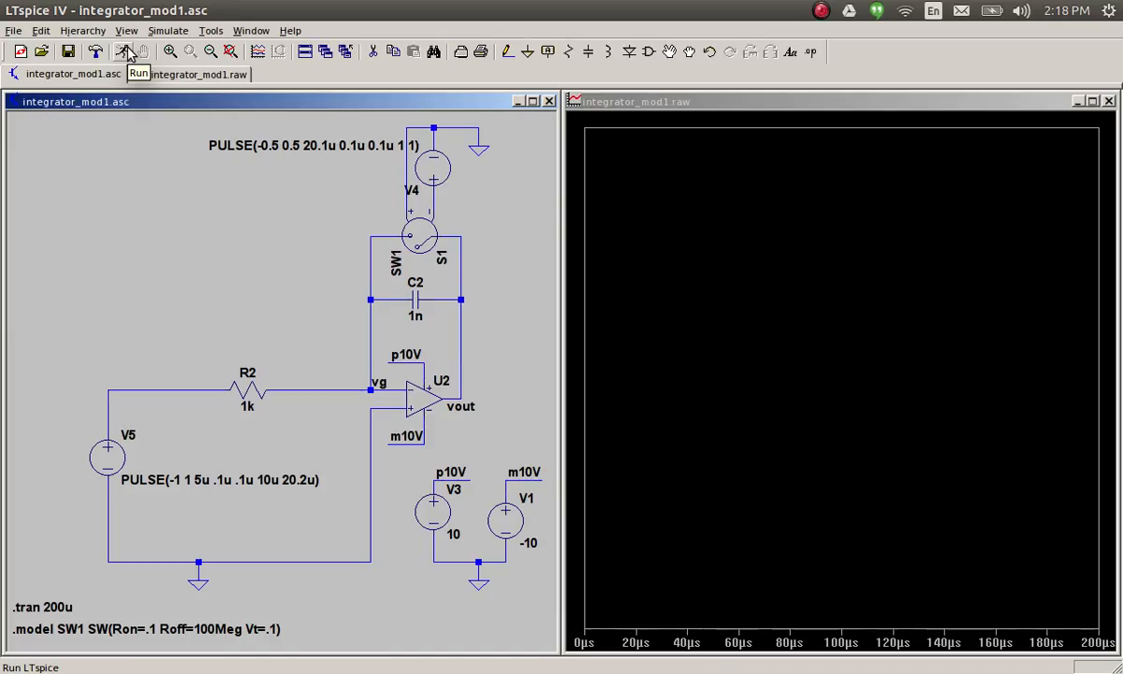
- Switch to LTspice, run the 200u transient simulation and plot the input voltage on the wire between V5 and R2
{"action": "left_click", "coordinate": [123, 51]}
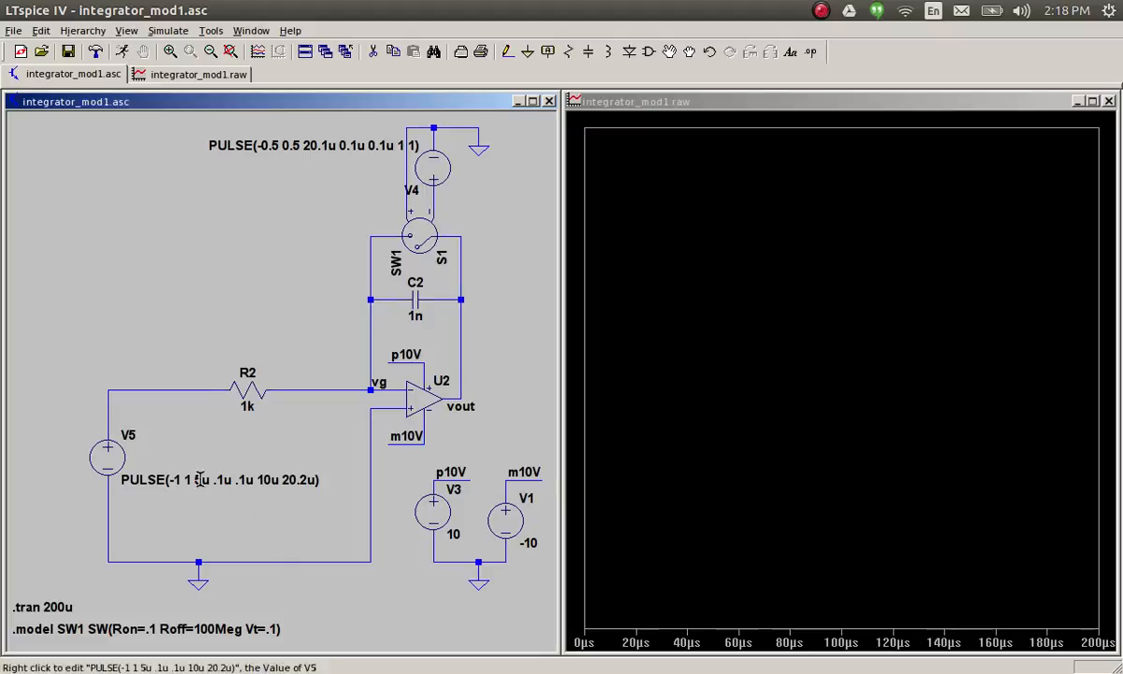
{"action": "left_click", "coordinate": [170, 389]}
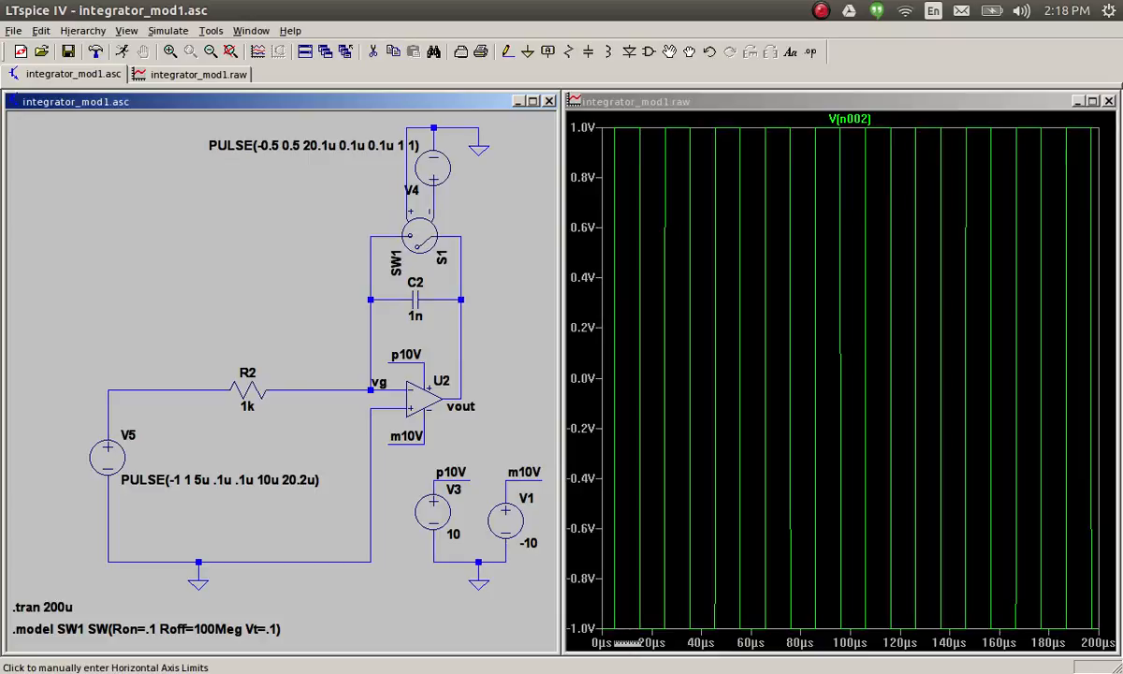
- Inspect the first pulse of the input waveform up close, then fit the plot to the full time range
{"action": "left_click_drag", "start_coordinate": [600, 609], "coordinate": [645, 652]}
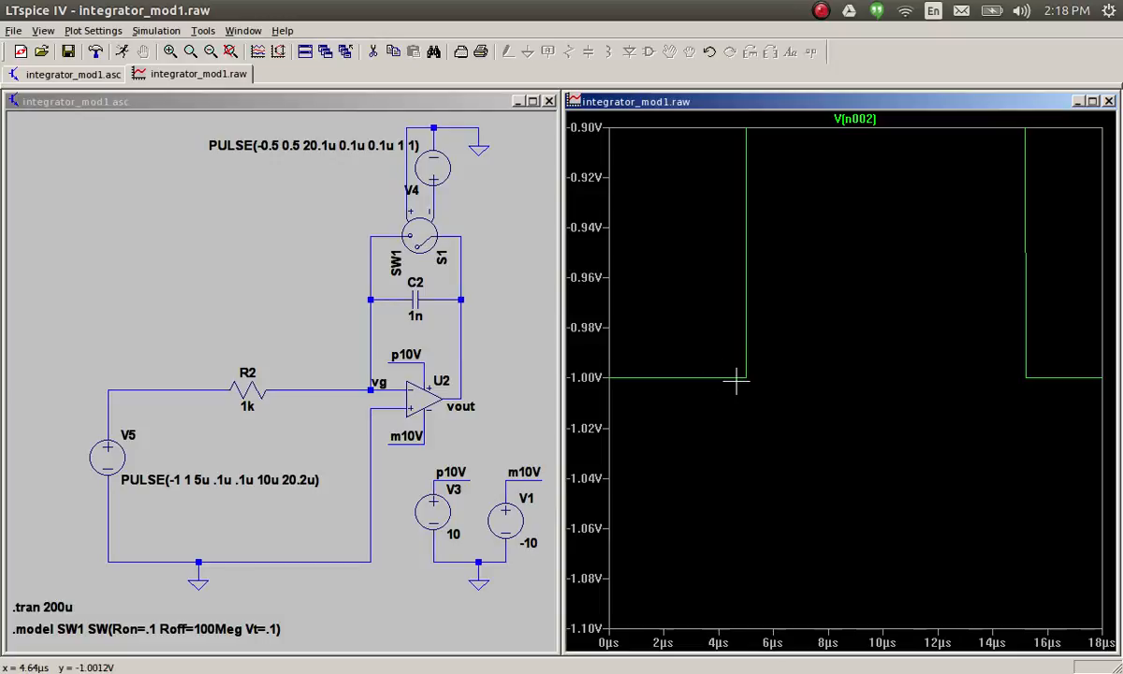
{"action": "right_click", "coordinate": [746, 281]}
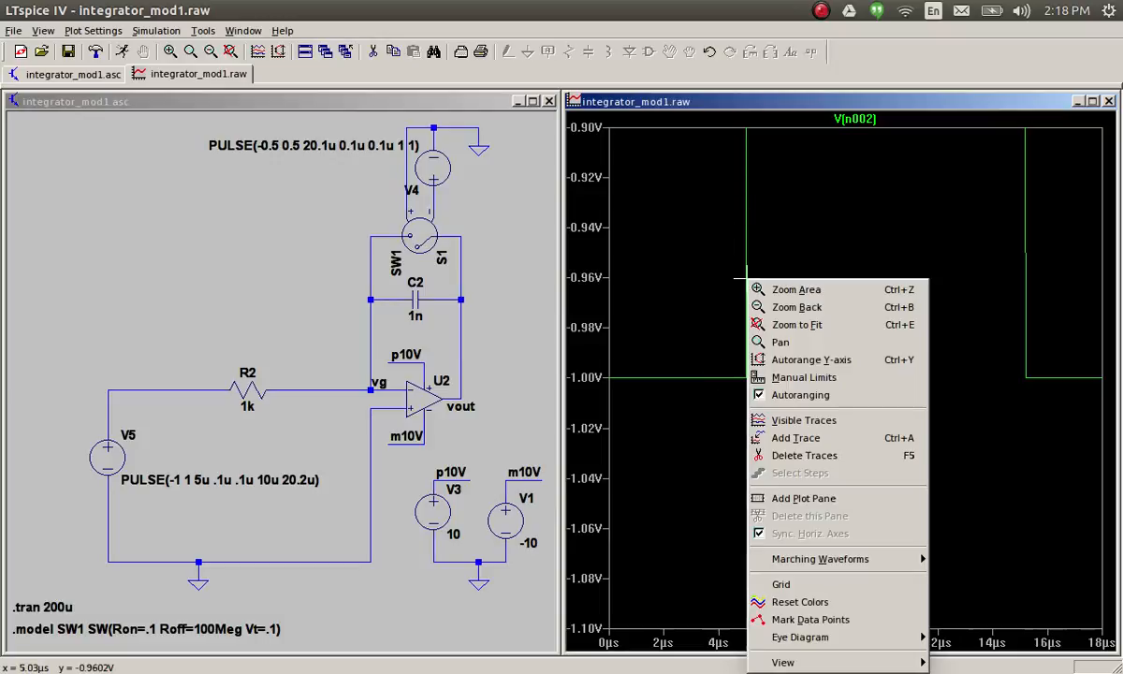
{"action": "left_click", "coordinate": [776, 325]}
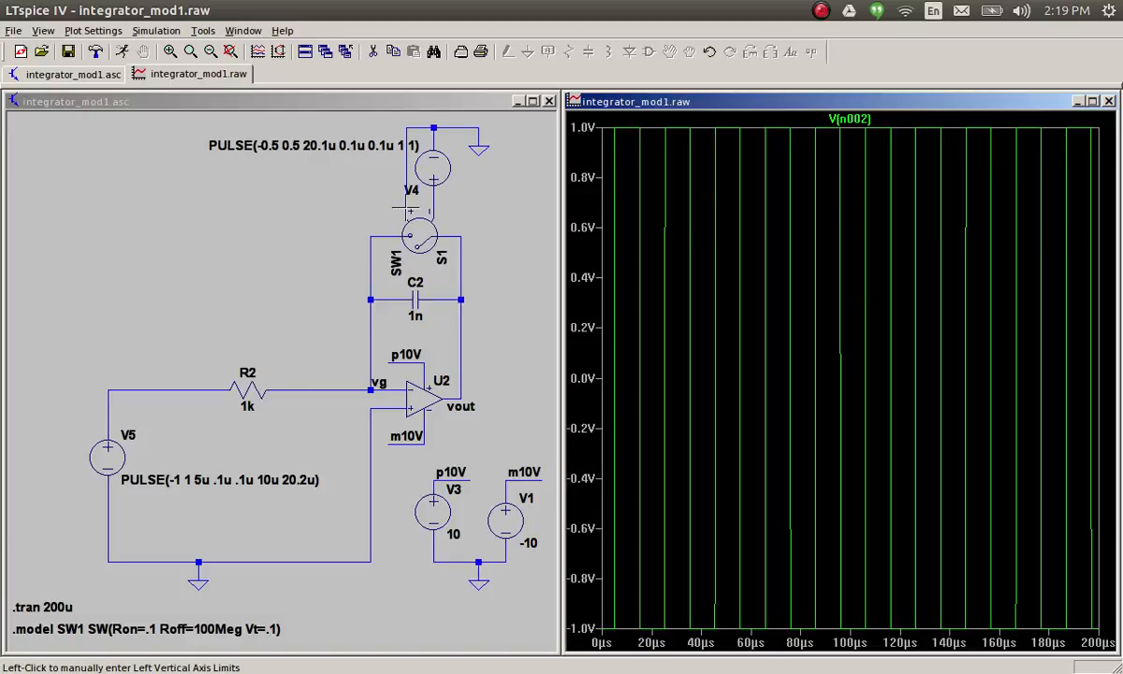
- Plot the switch control voltage from V4 together with the V5 input voltage to compare their timing
{"action": "left_click", "coordinate": [406, 212]}
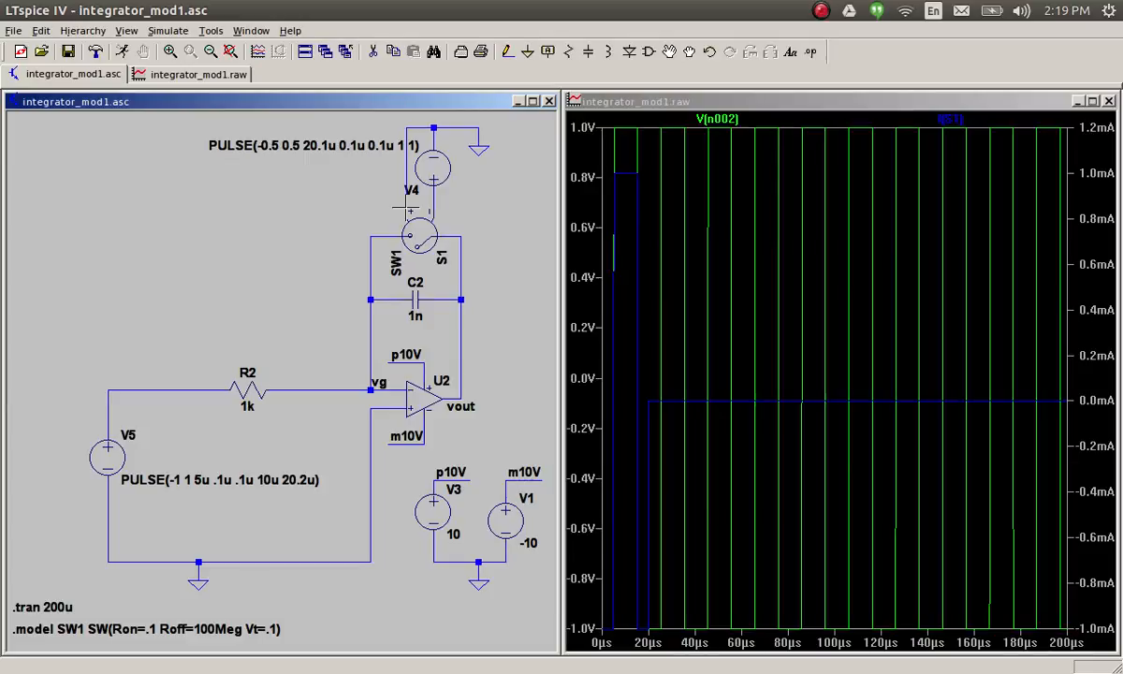
{"action": "left_click", "coordinate": [409, 211]}
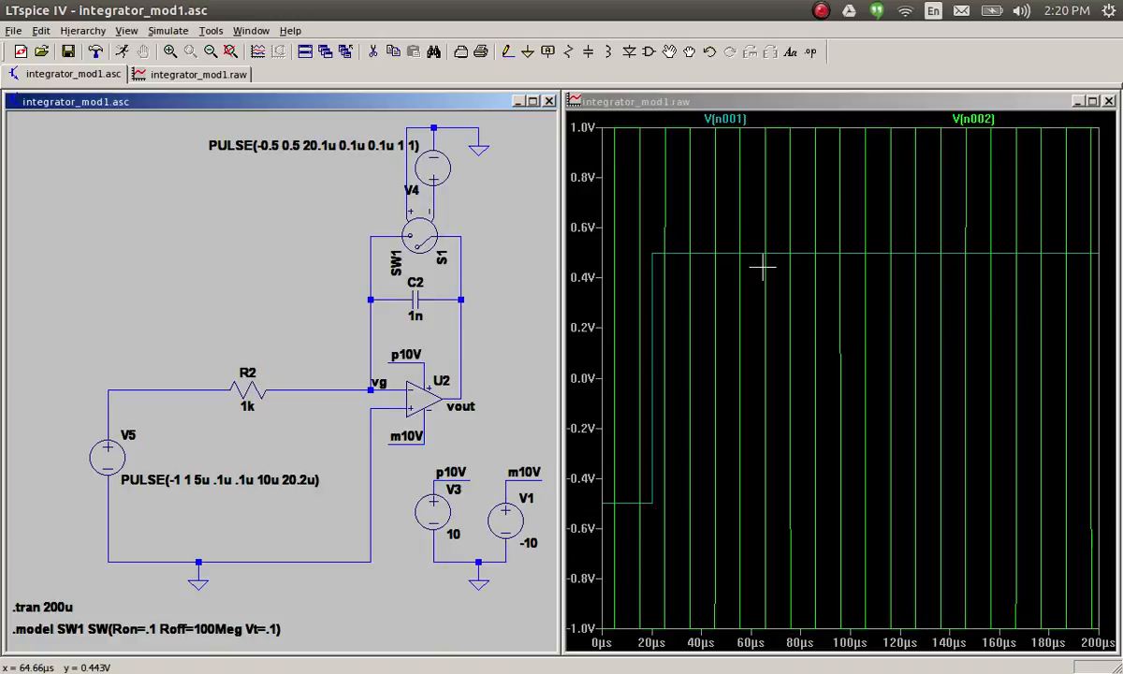
{"action": "left_click", "coordinate": [437, 192]}
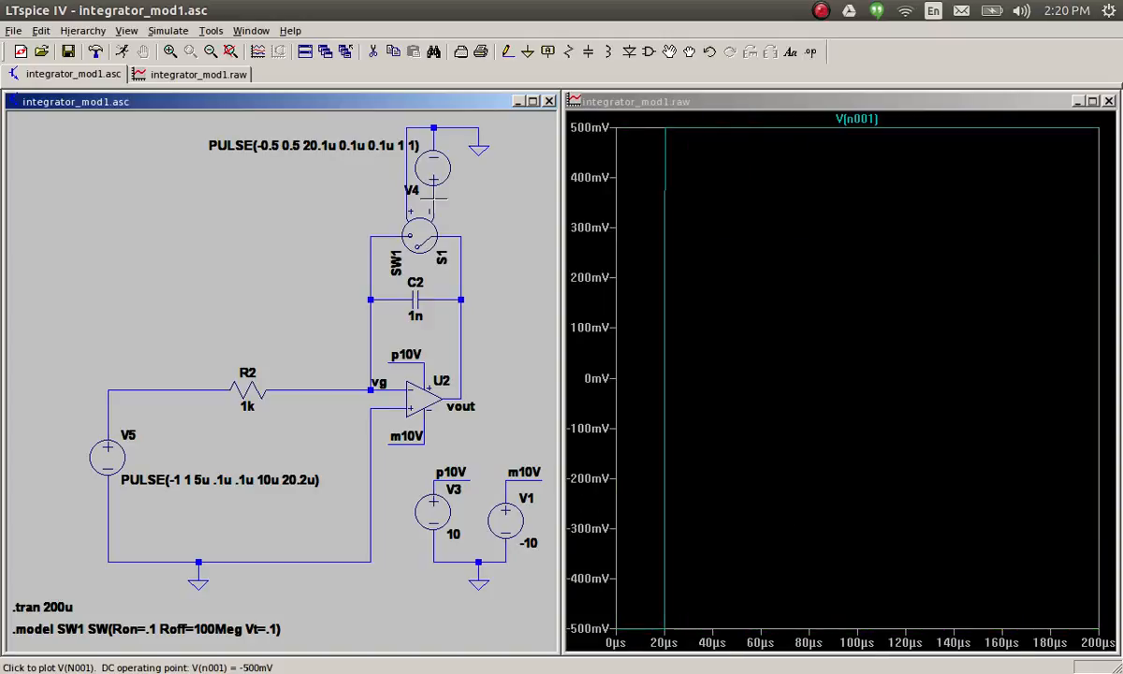
{"action": "left_click", "coordinate": [178, 387]}
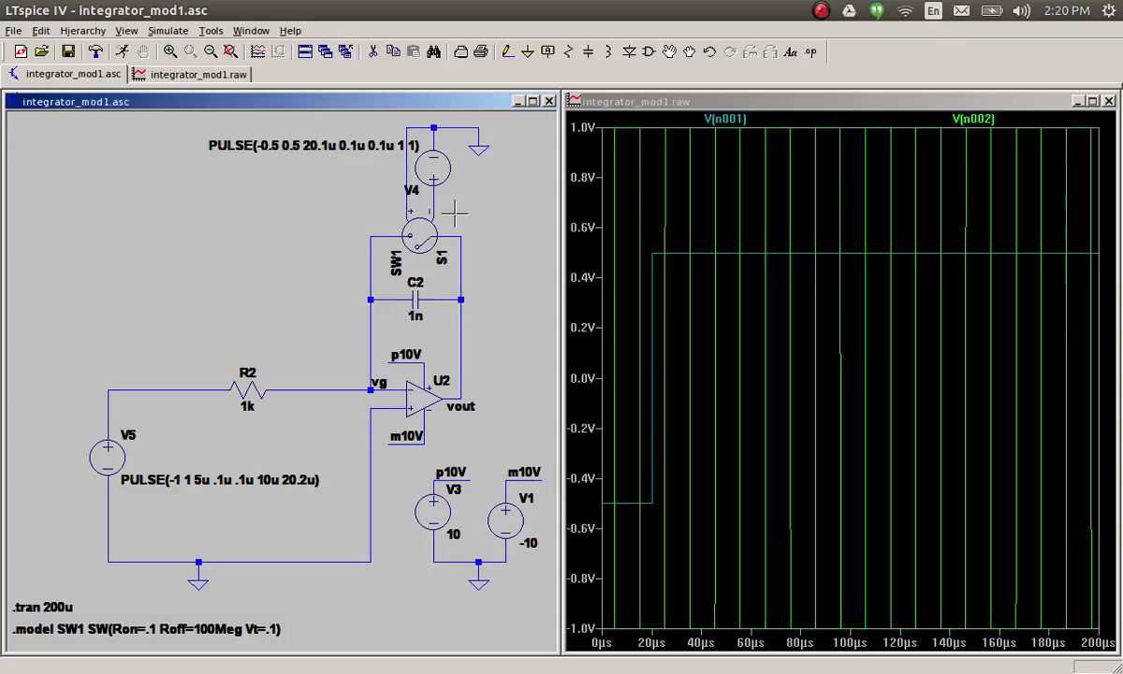
- Plot vout alone, add the vg trace, and magnify the region around 0 V over the first 70 µs
{"action": "left_click", "coordinate": [459, 348]}
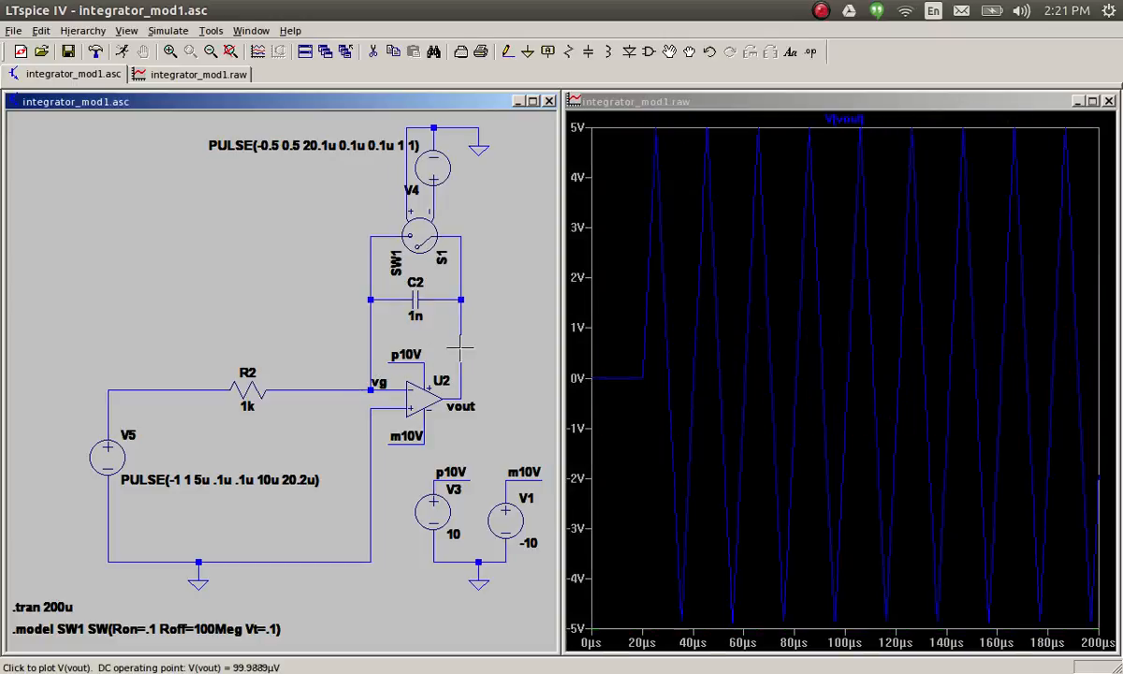
{"action": "left_click", "coordinate": [377, 351]}
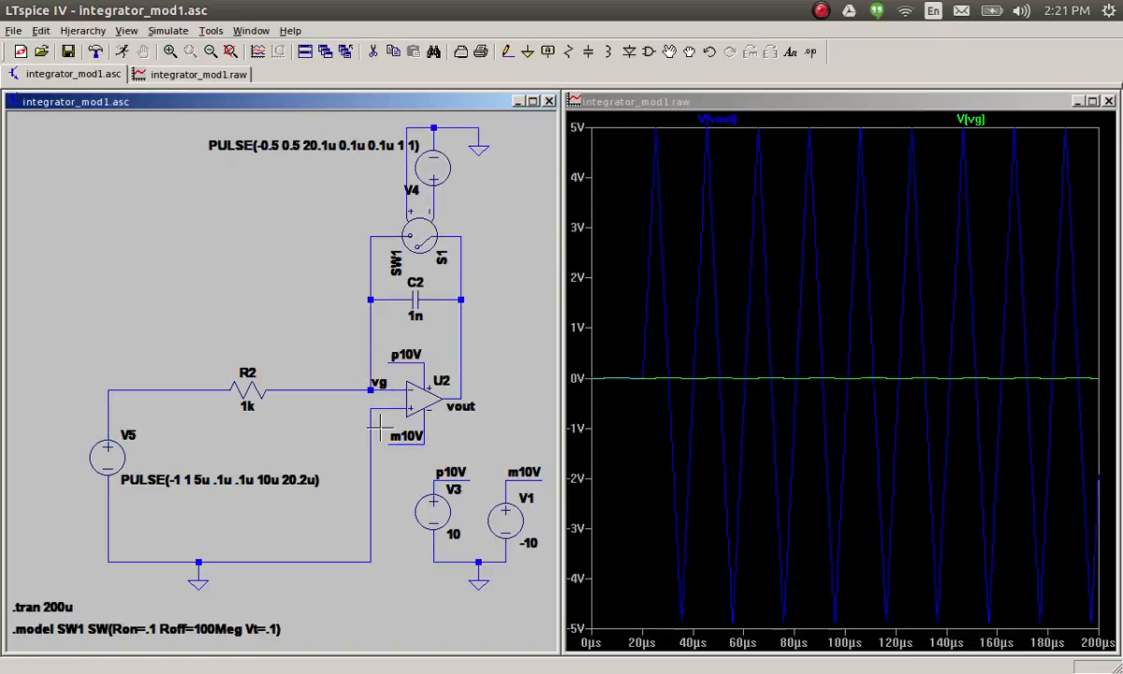
{"action": "left_click", "coordinate": [581, 369]}
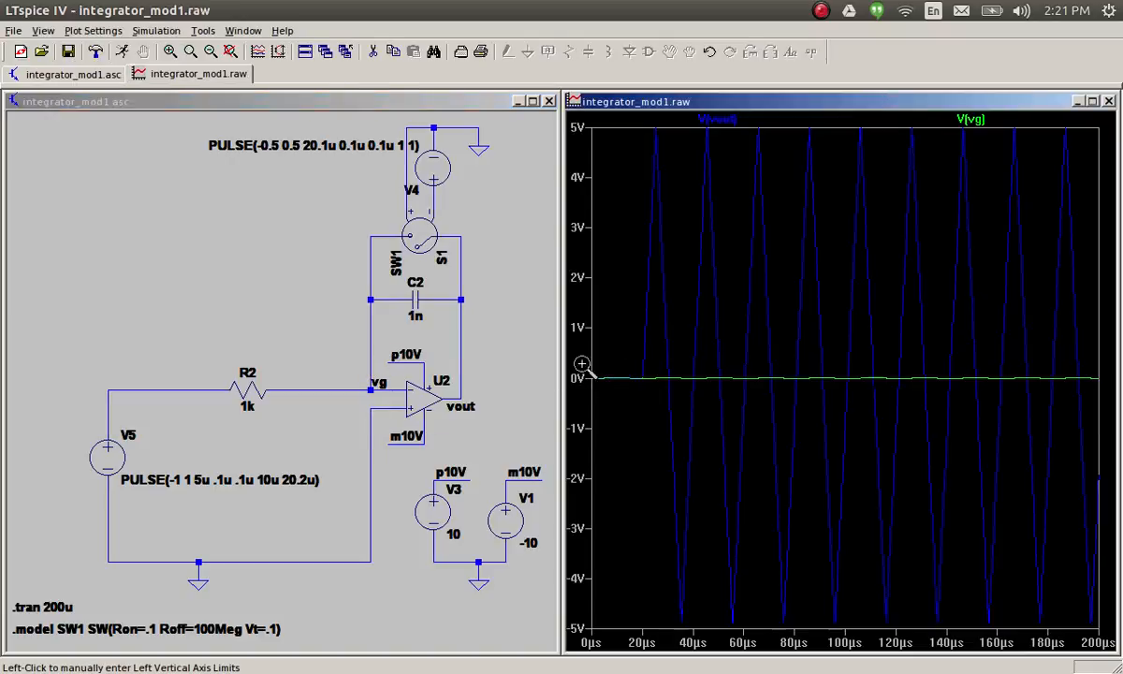
{"action": "left_click_drag", "start_coordinate": [582, 365], "coordinate": [754, 388]}
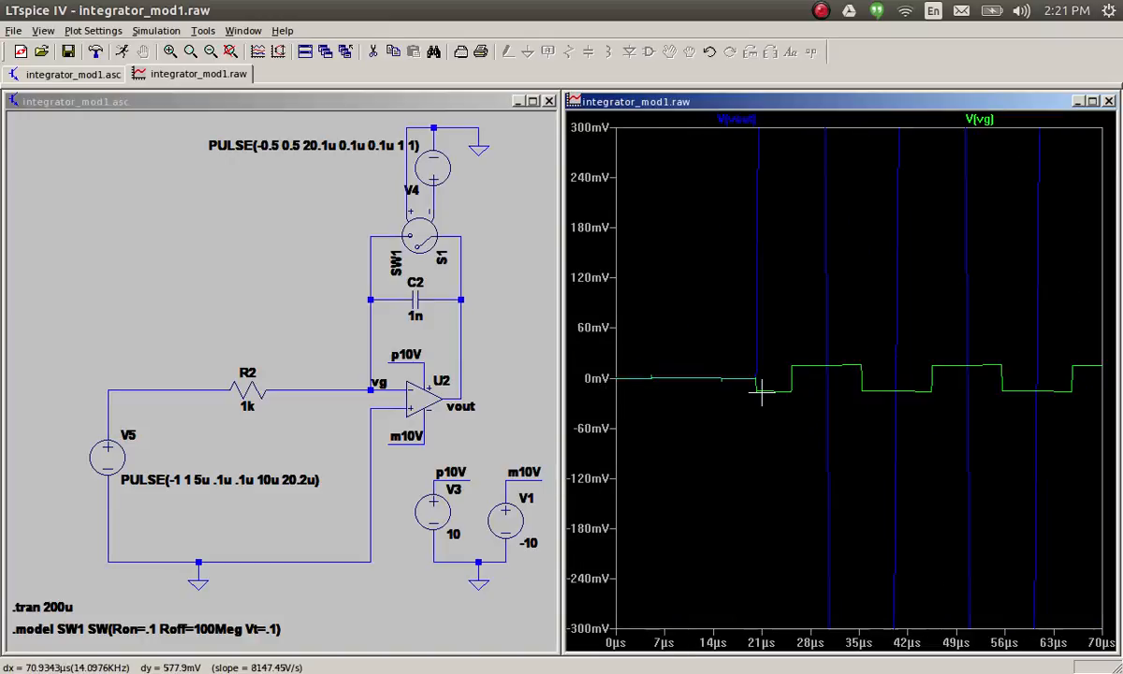
- Add the V5 input voltage to the vout and vg traces and fit the plot to the full time range
{"action": "left_click", "coordinate": [184, 390]}
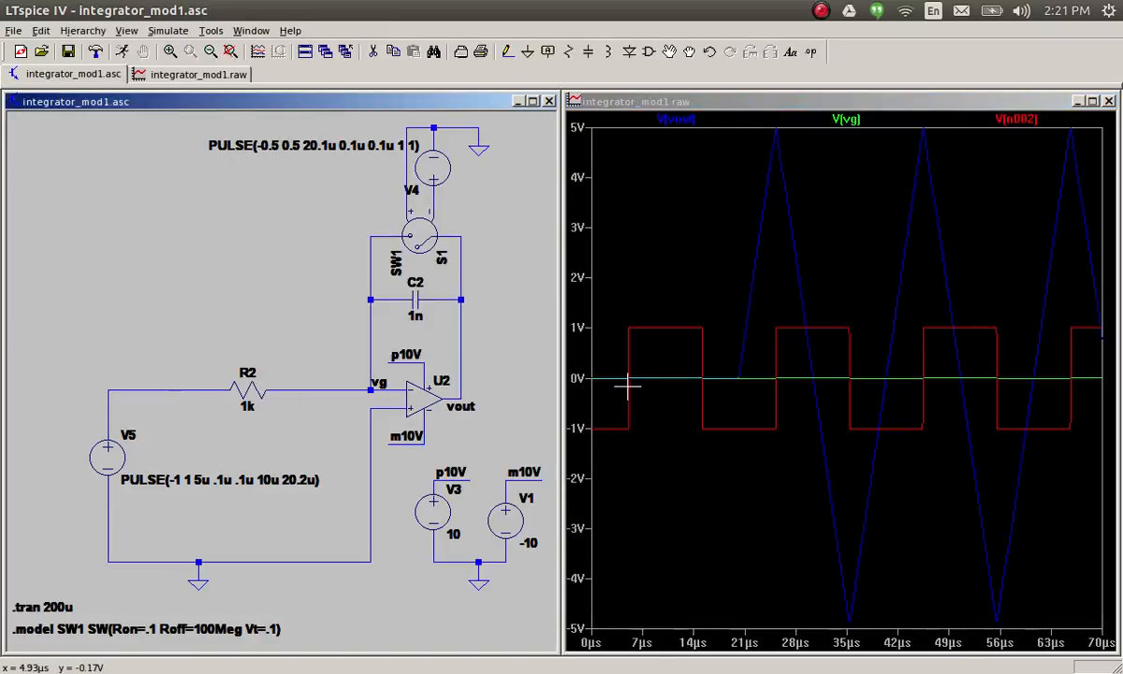
{"action": "right_click", "coordinate": [643, 296]}
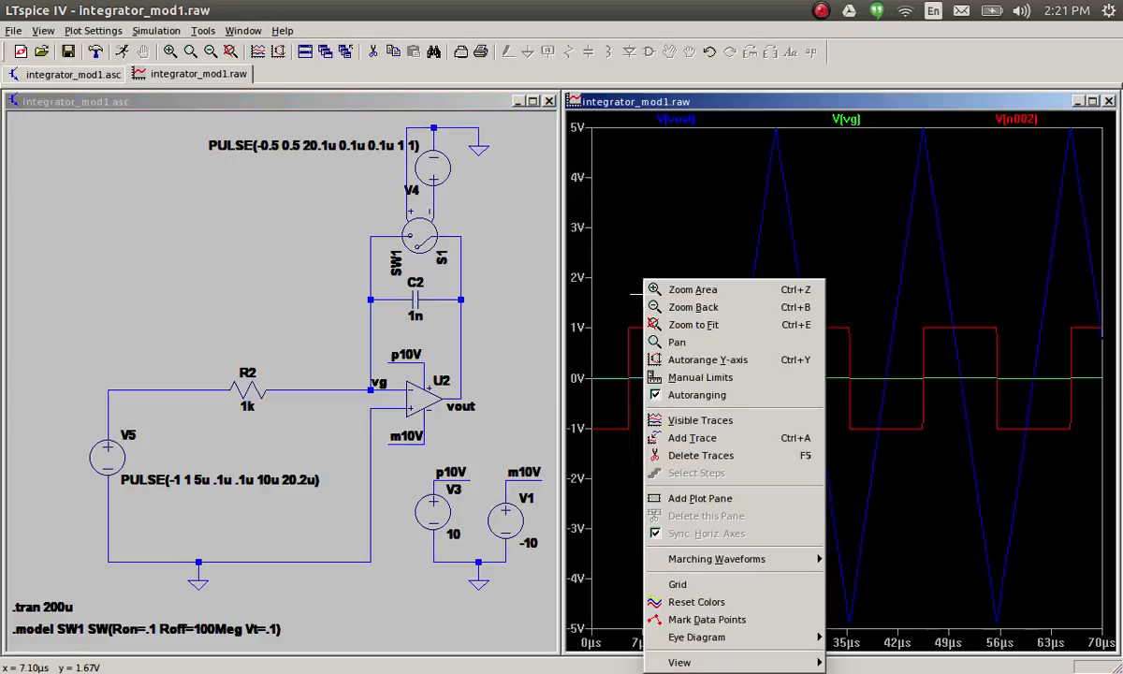
{"action": "left_click", "coordinate": [661, 323]}
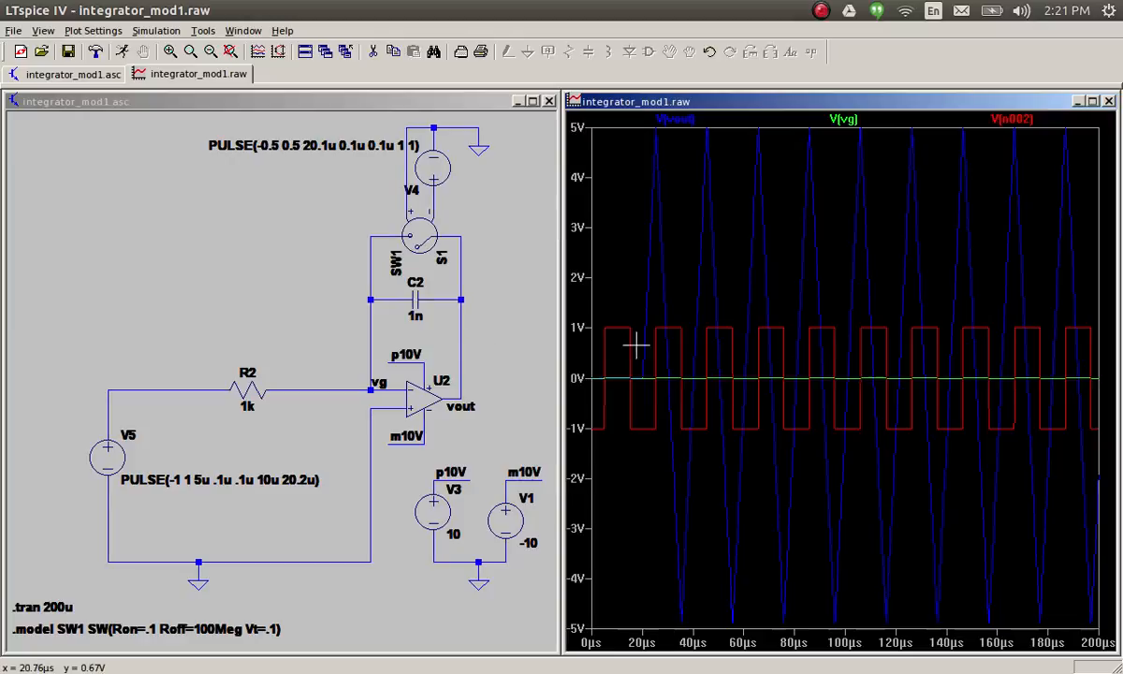
- Set the pulse delay of V4 to 15.1u and rerun the simulation
{"action": "right_click", "coordinate": [407, 157]}
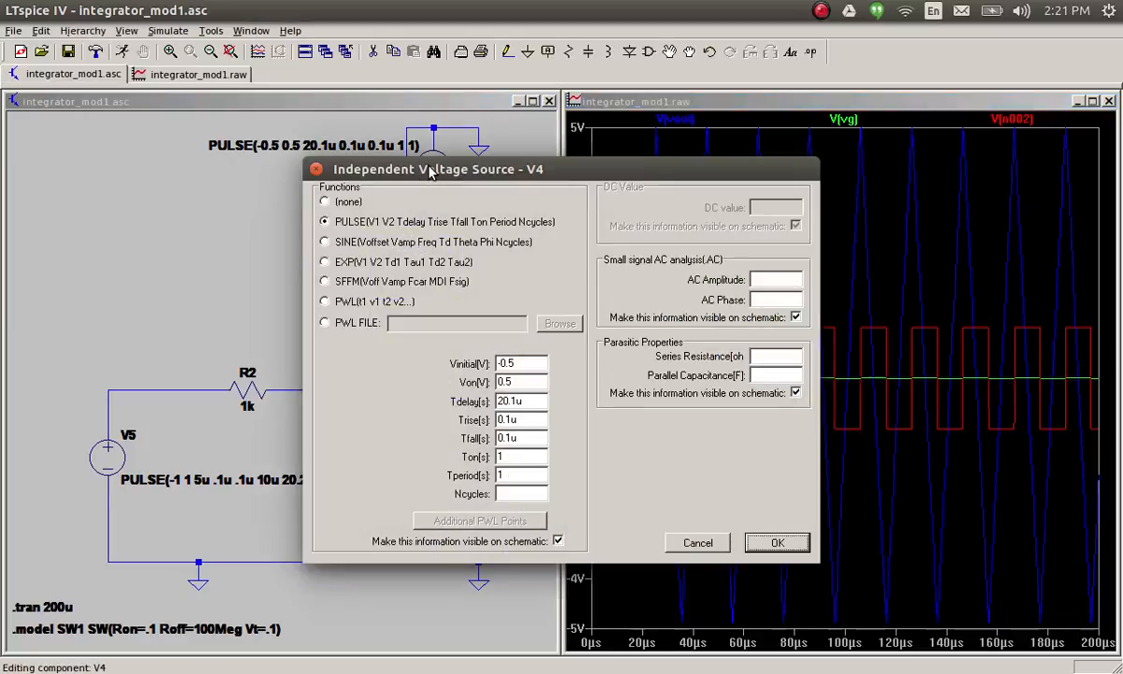
{"action": "left_click", "coordinate": [509, 400]}
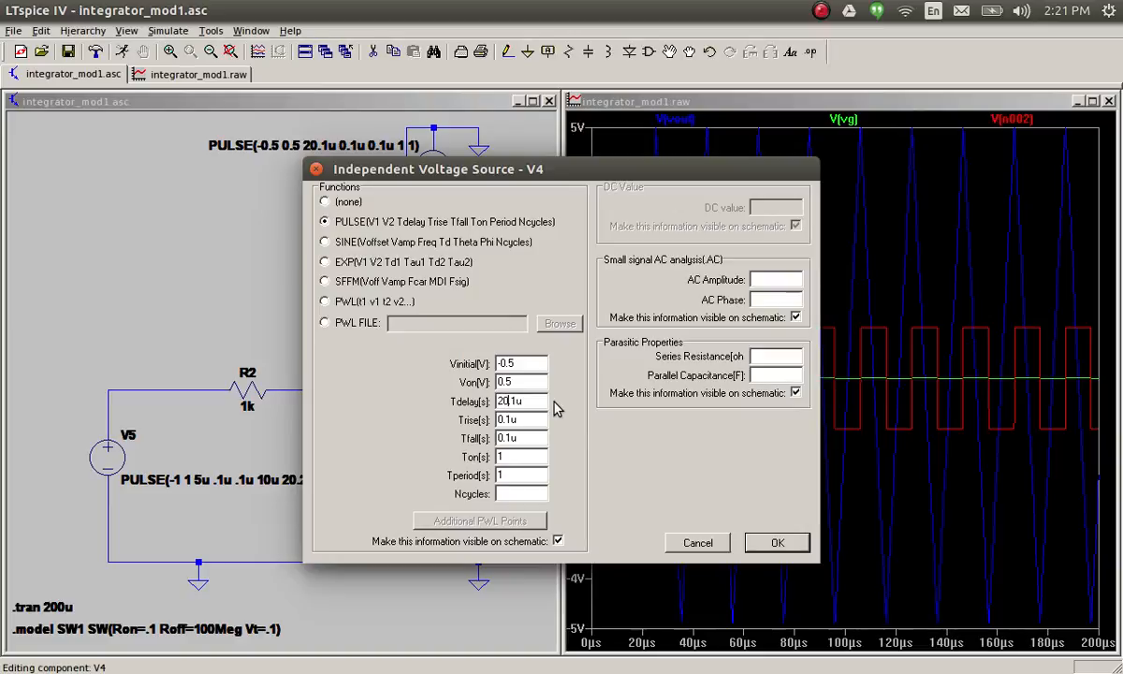
{"action": "key", "text": "BackSpace"}
{"action": "key", "text": "BackSpace"}
{"action": "key", "text": "BackSpace"}
{"action": "type", "text": "15."}
{"action": "key", "text": "Return"}
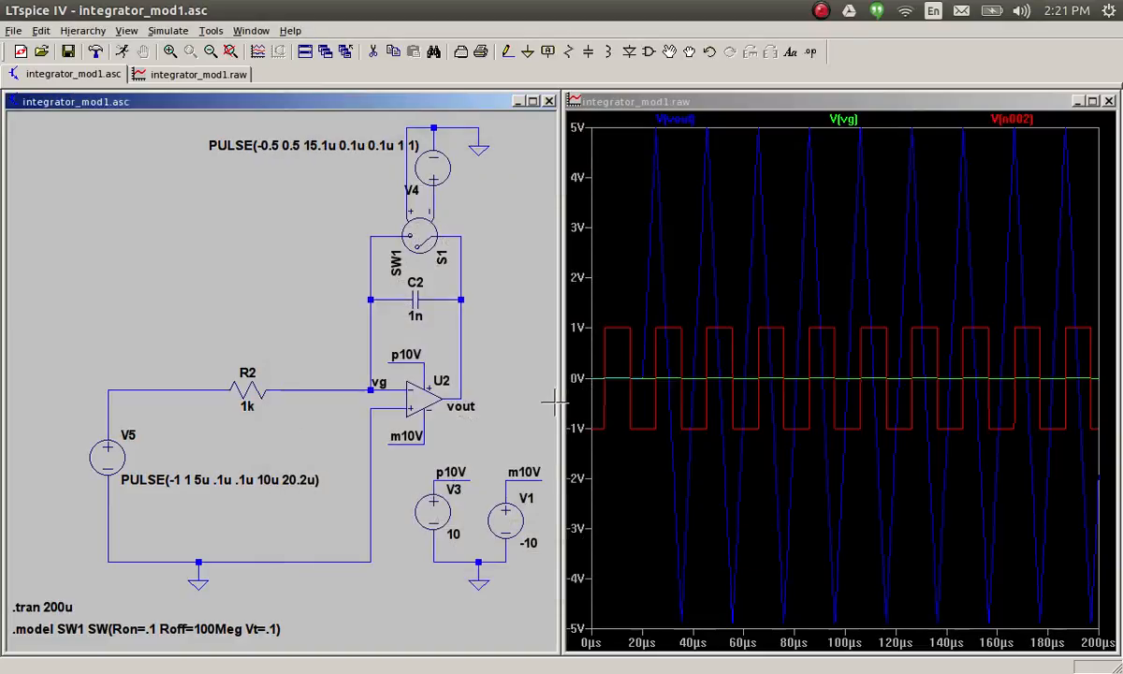
{"action": "left_click", "coordinate": [121, 51]}
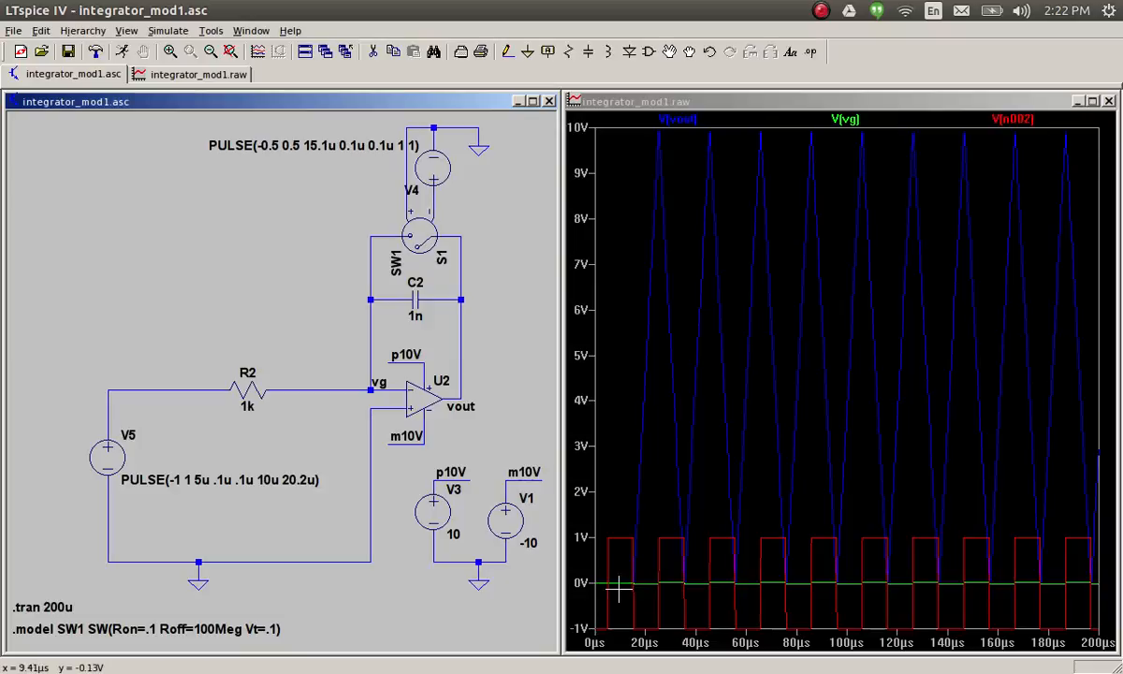
- Change the delay in V4's PULSE value to 17.1u and rerun the simulation
{"action": "right_click", "coordinate": [374, 146]}
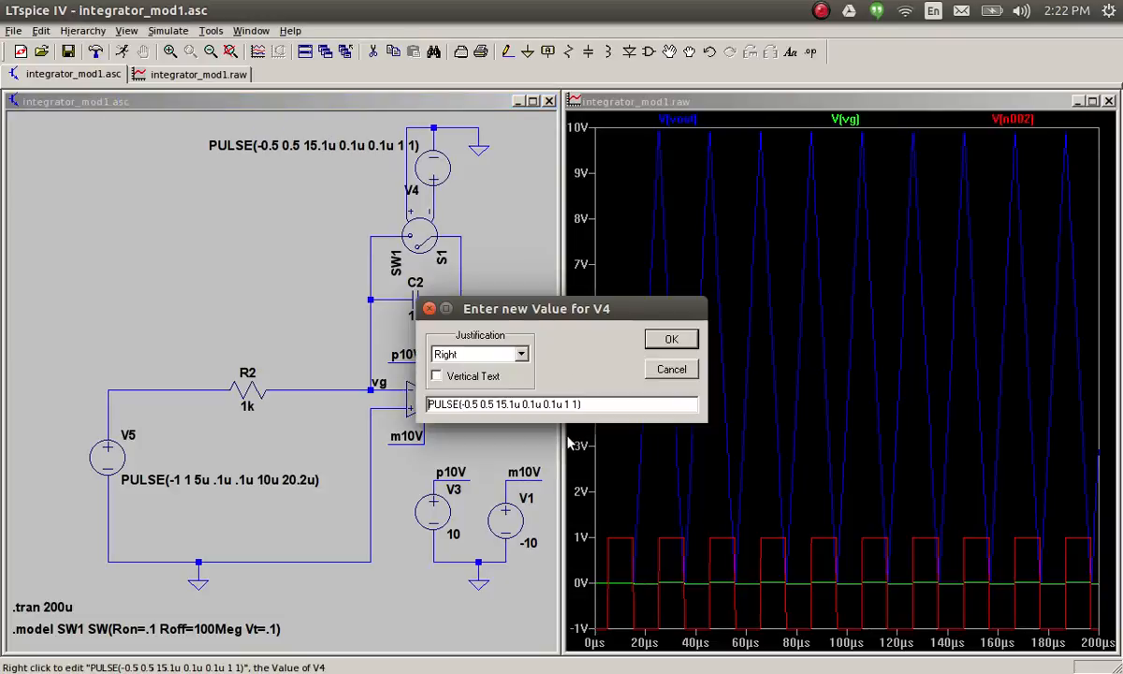
{"action": "left_click", "coordinate": [506, 404]}
{"action": "key", "text": "BackSpace"}
{"action": "type", "text": "7"}
{"action": "left_click", "coordinate": [671, 339]}
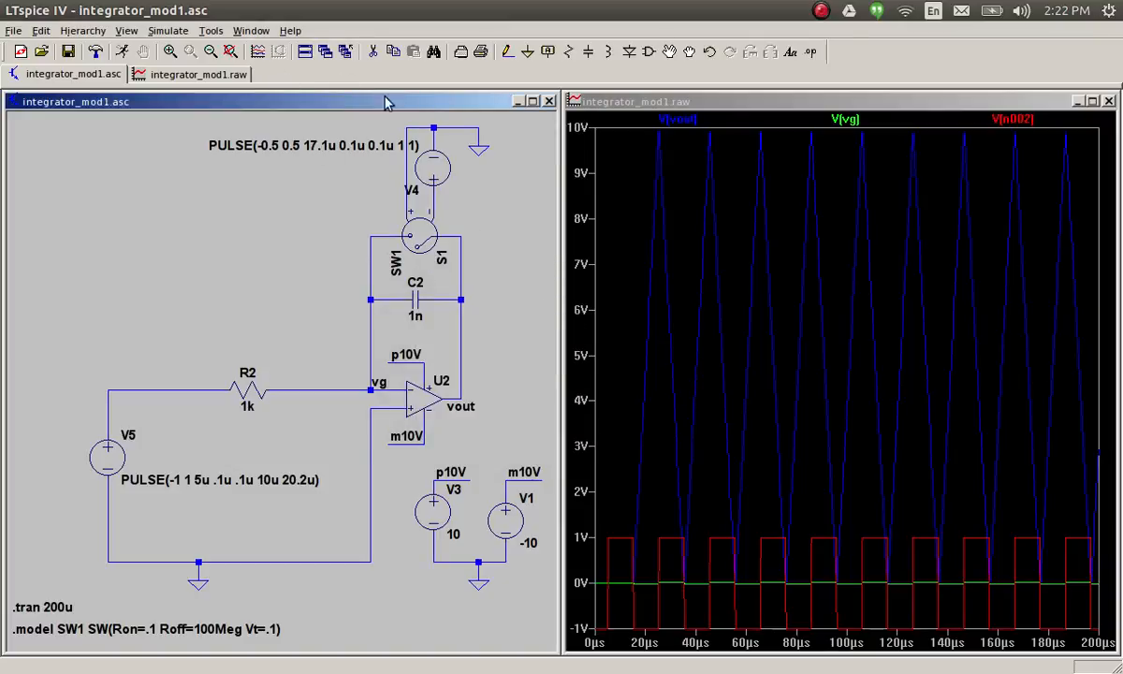
{"action": "left_click", "coordinate": [122, 52]}
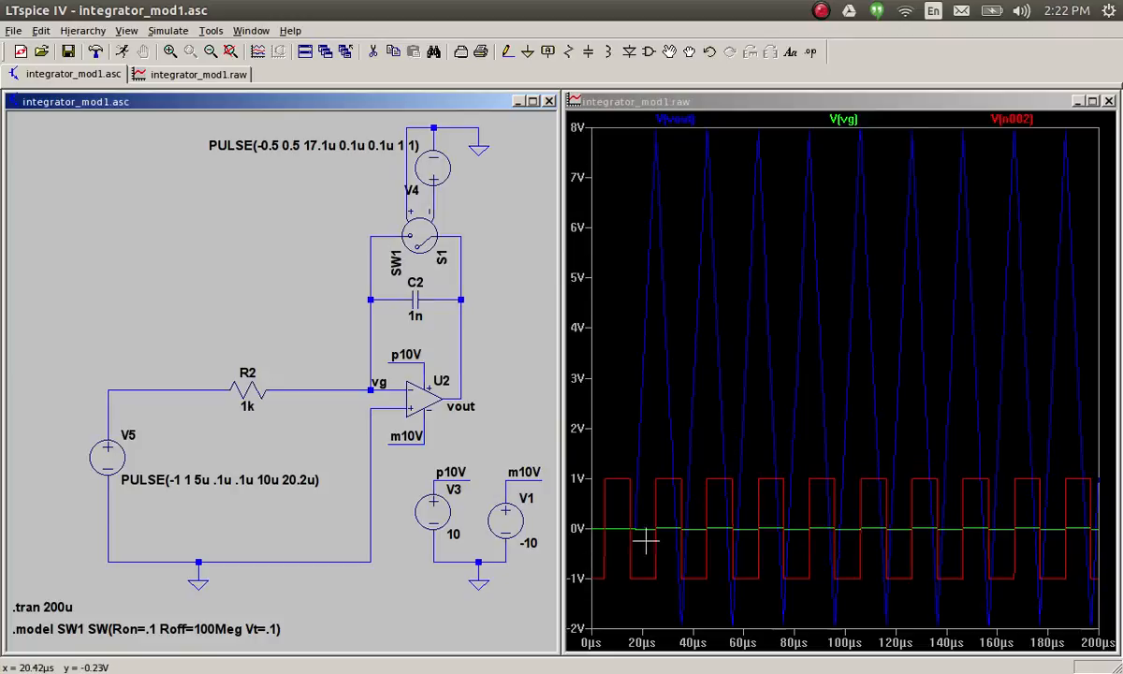
- Set V4's Tdelay to 20.1u and rerun the simulation
{"action": "right_click", "coordinate": [419, 166]}
{"action": "left_click", "coordinate": [506, 401]}
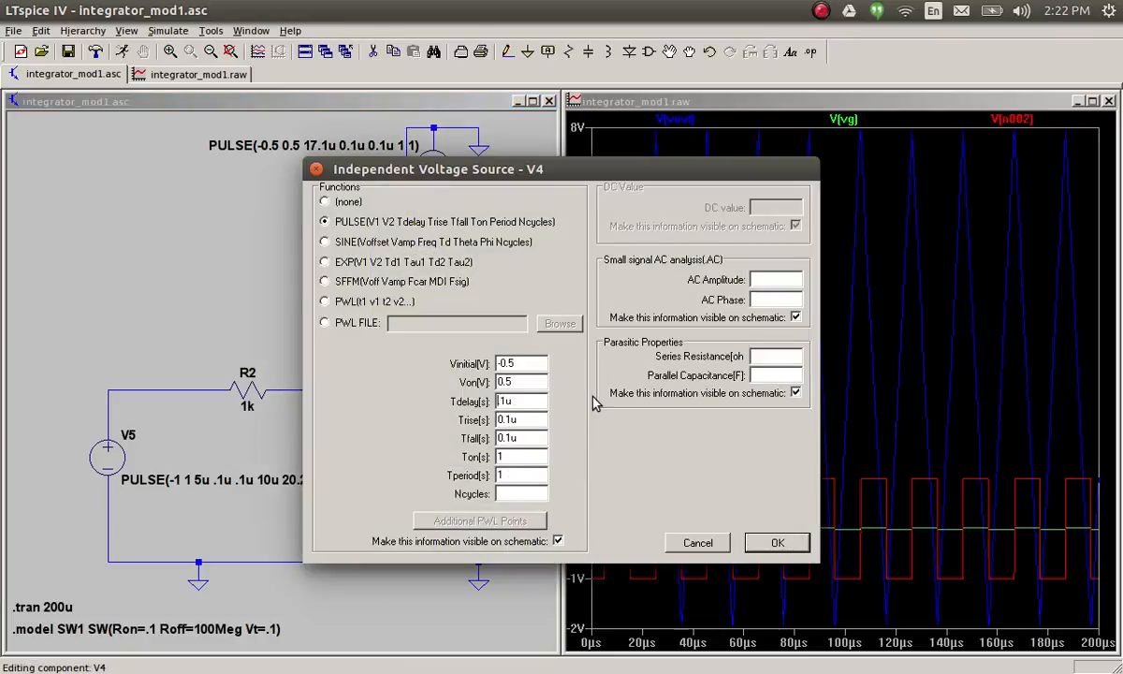
{"action": "type", "text": "20"}
{"action": "key", "text": "Return"}
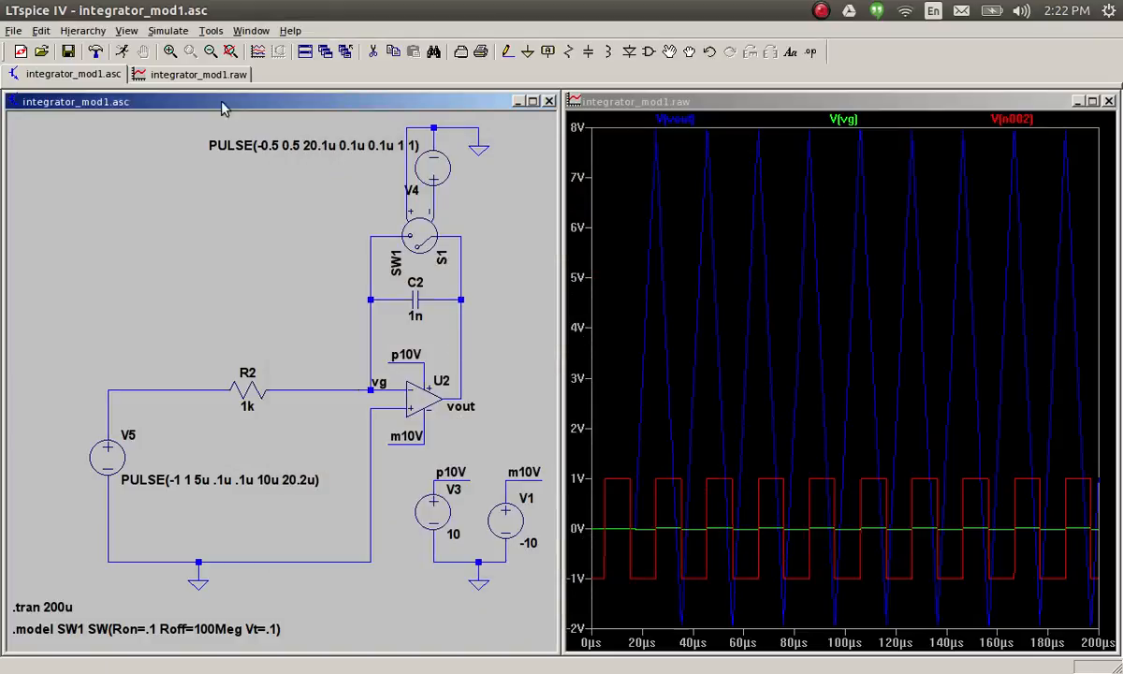
{"action": "left_click", "coordinate": [124, 51]}
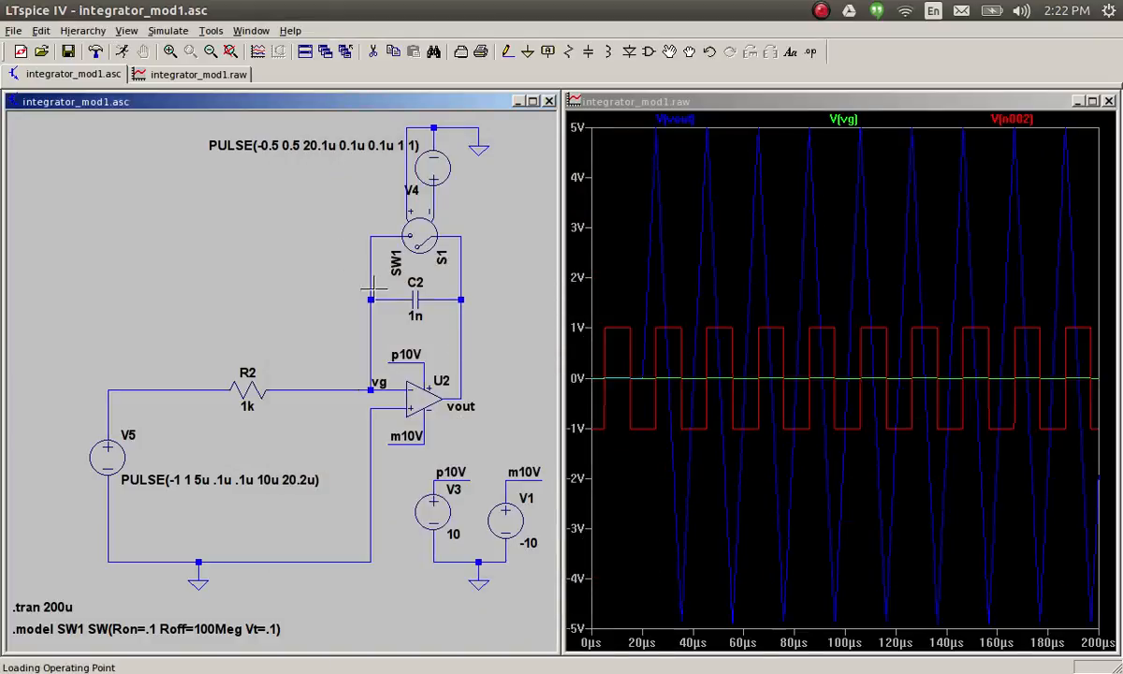